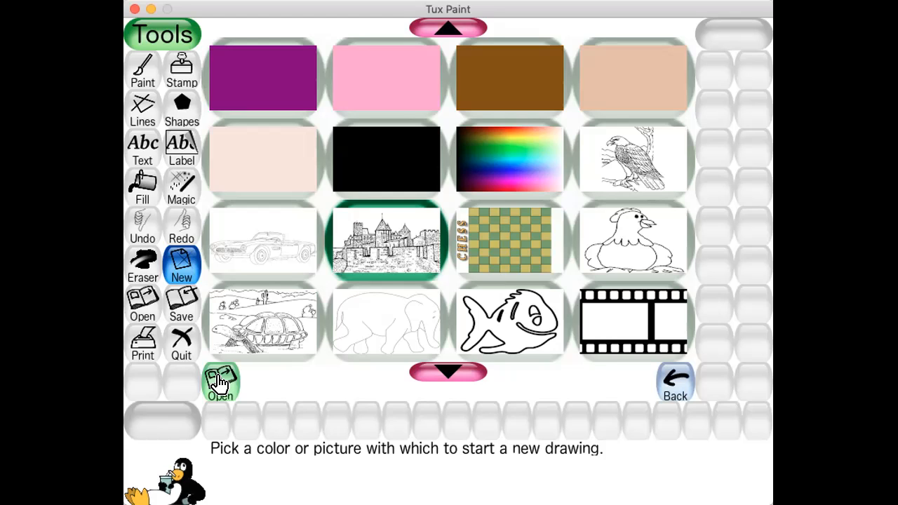
# Browse the starter pictures and open the castle line drawing as a new drawing
pyautogui.click(438, 37)
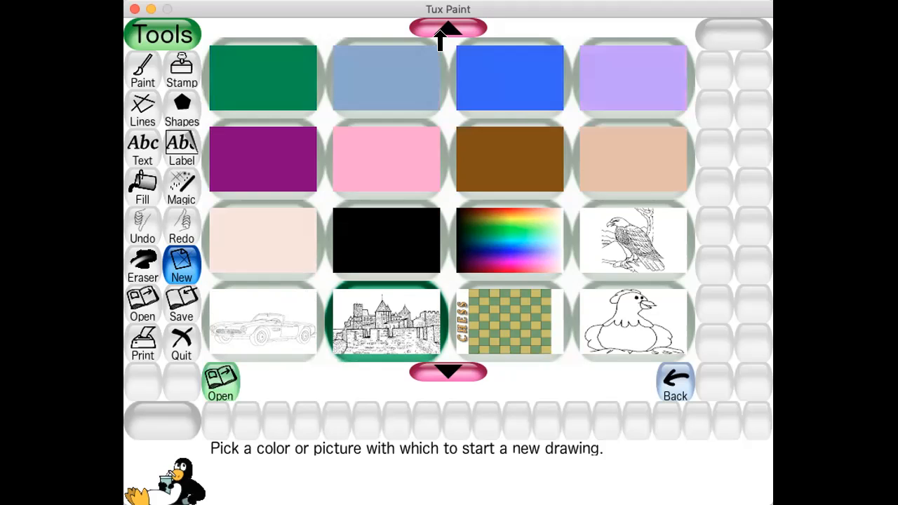
pyautogui.click(440, 35)
pyautogui.click(447, 28)
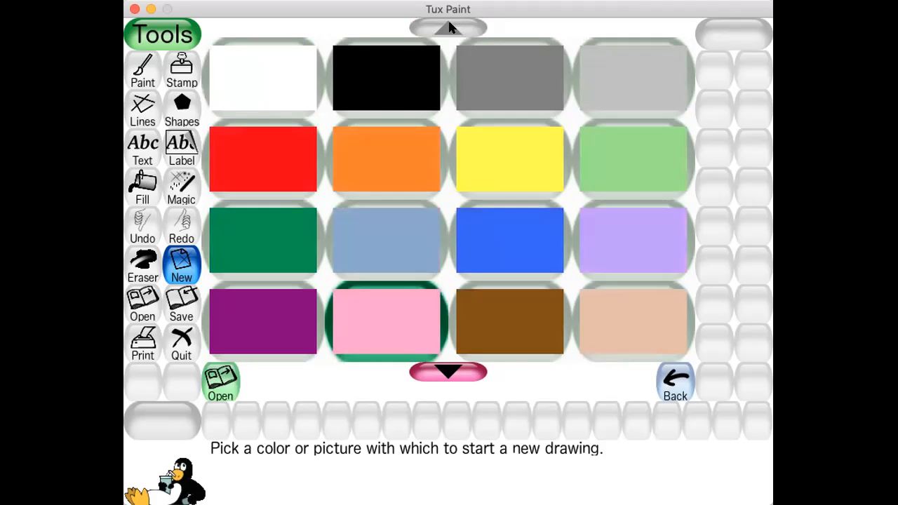
pyautogui.click(447, 370)
pyautogui.click(448, 370)
pyautogui.click(447, 370)
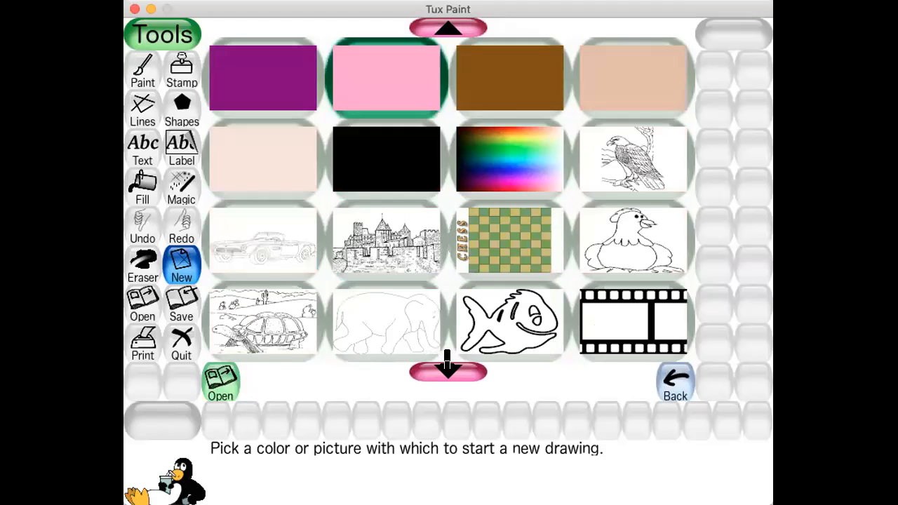
pyautogui.click(448, 371)
pyautogui.click(447, 364)
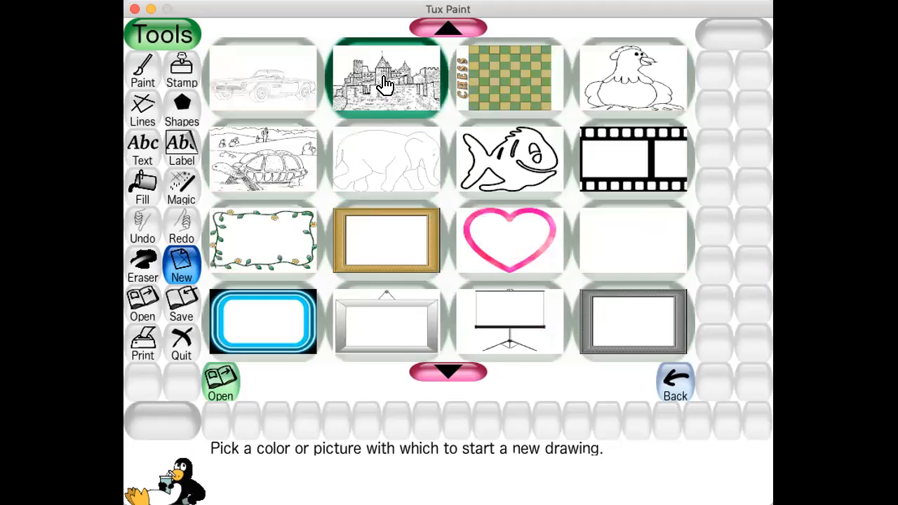
pyautogui.click(224, 393)
# Fill the sky, the central tower with its pointed roof, and the large front wall with brown using the Fill tool
pyautogui.click(143, 186)
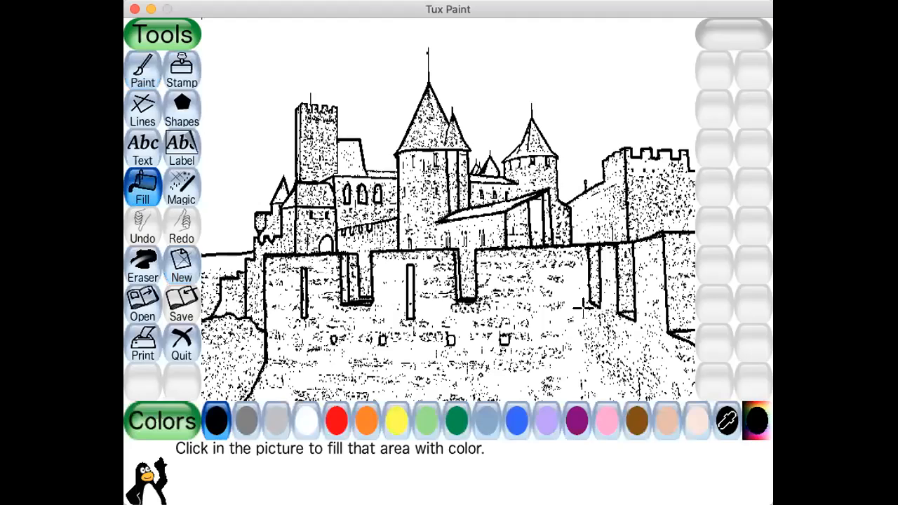
pyautogui.click(635, 425)
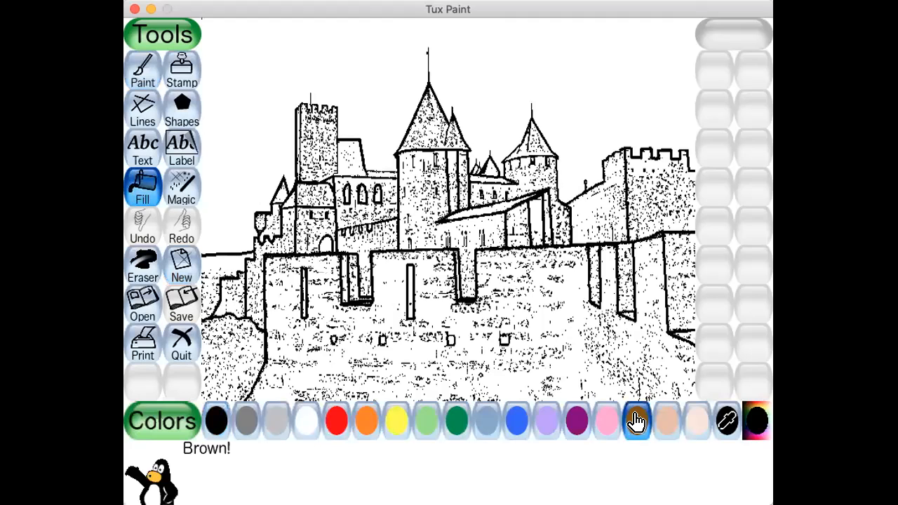
pyautogui.click(502, 53)
pyautogui.click(430, 122)
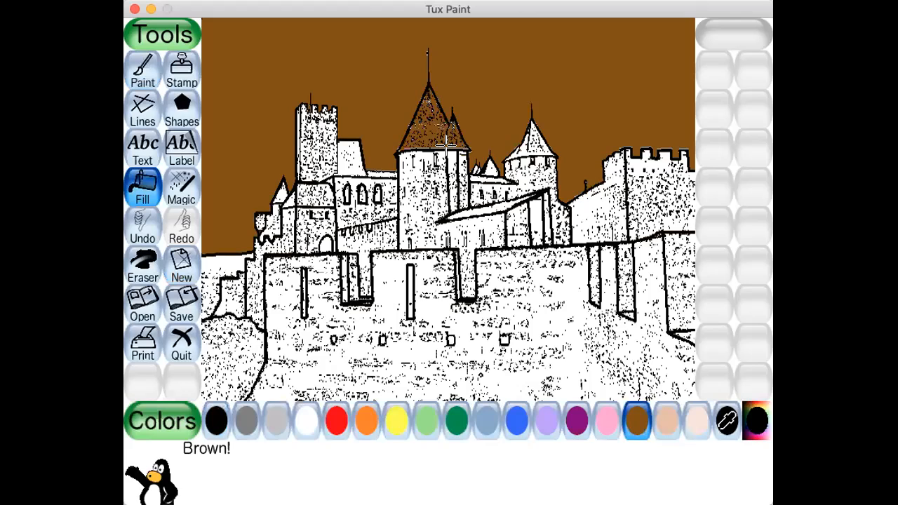
pyautogui.click(428, 170)
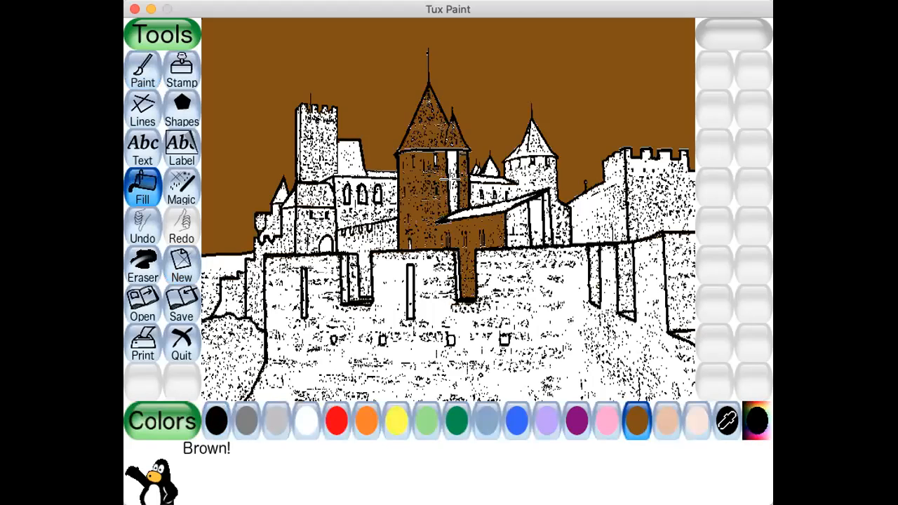
pyautogui.click(428, 245)
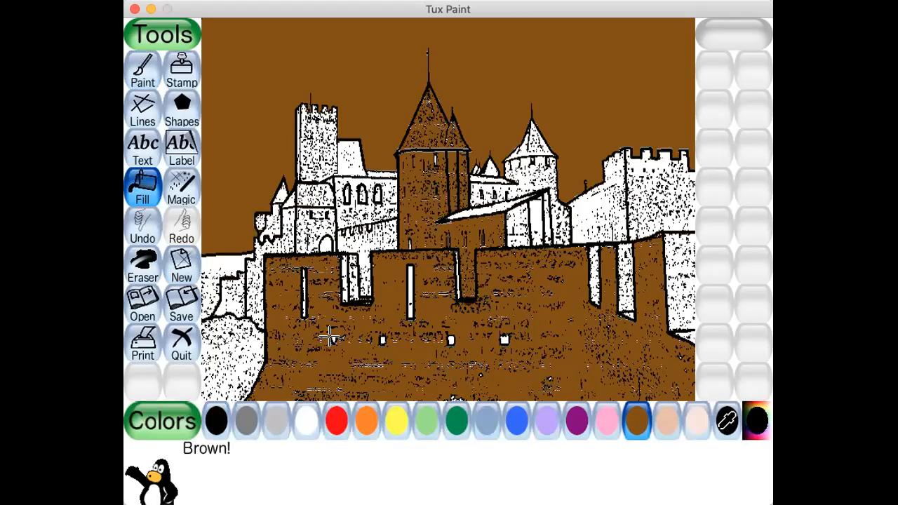
# Fill the front wall's small square holes, its two narrow slits and its left-hand notch with brown
pyautogui.click(332, 339)
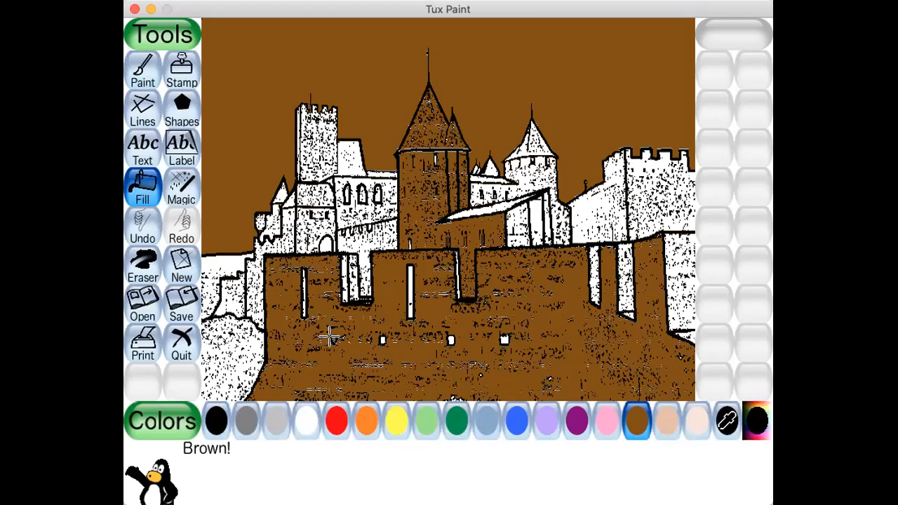
pyautogui.click(304, 303)
pyautogui.click(349, 279)
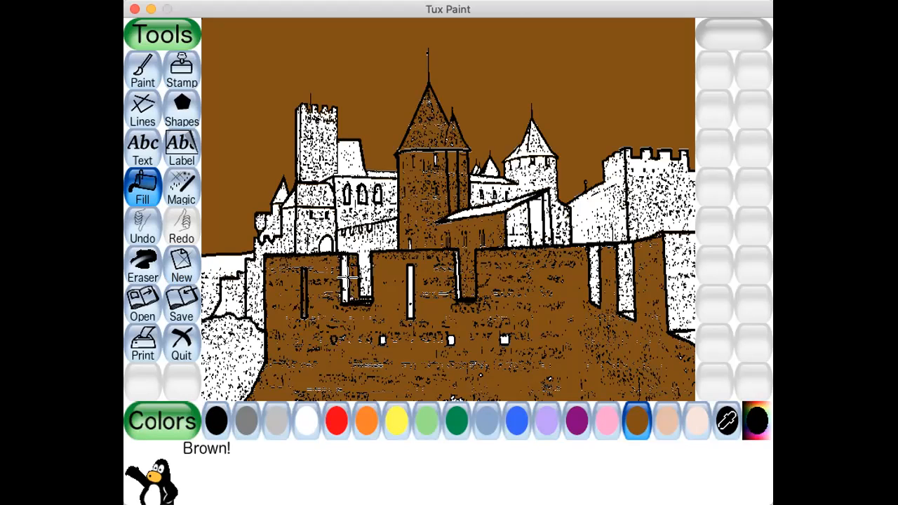
pyautogui.click(344, 280)
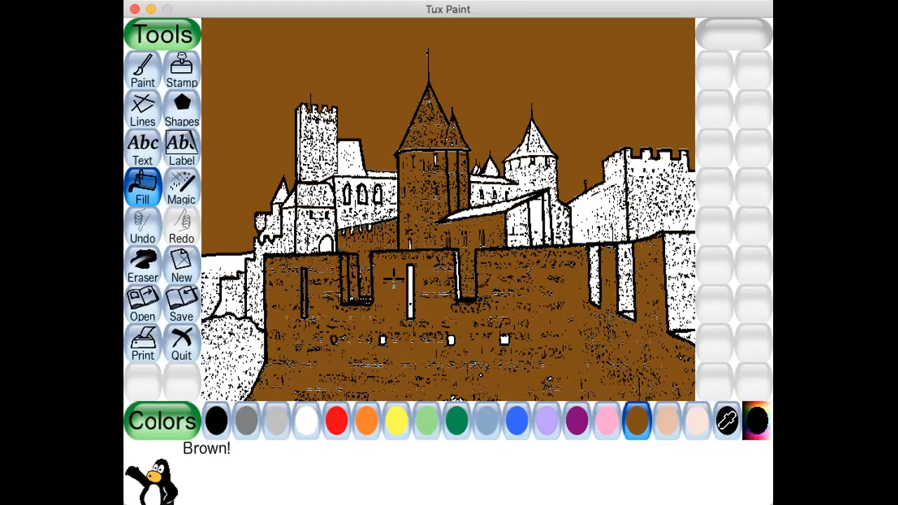
pyautogui.click(410, 289)
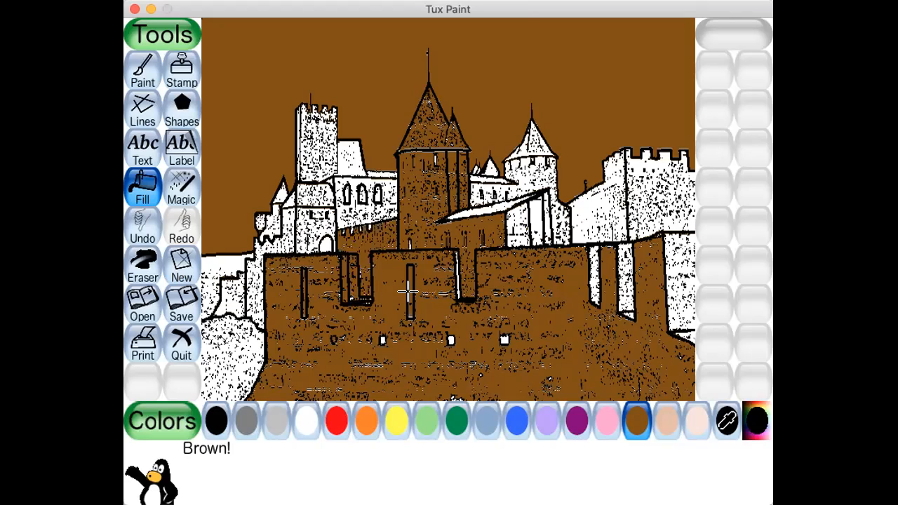
pyautogui.click(382, 340)
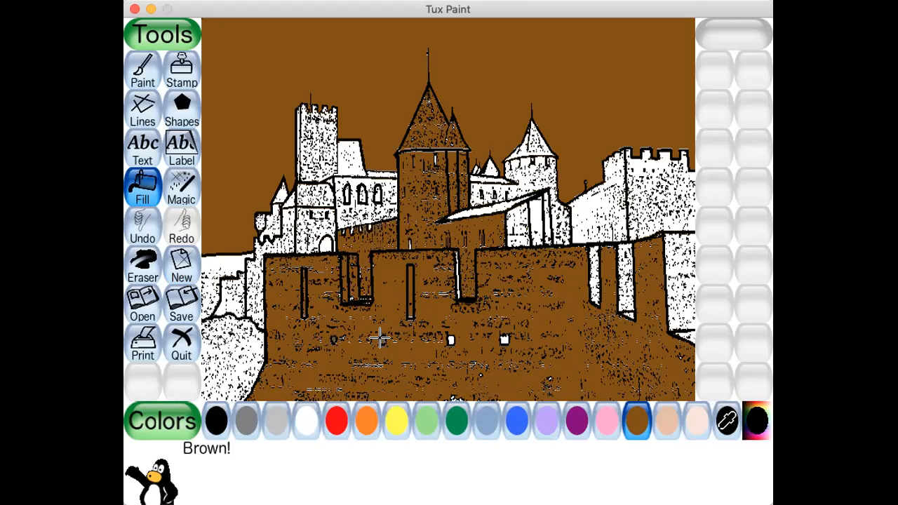
pyautogui.click(450, 340)
pyautogui.click(502, 339)
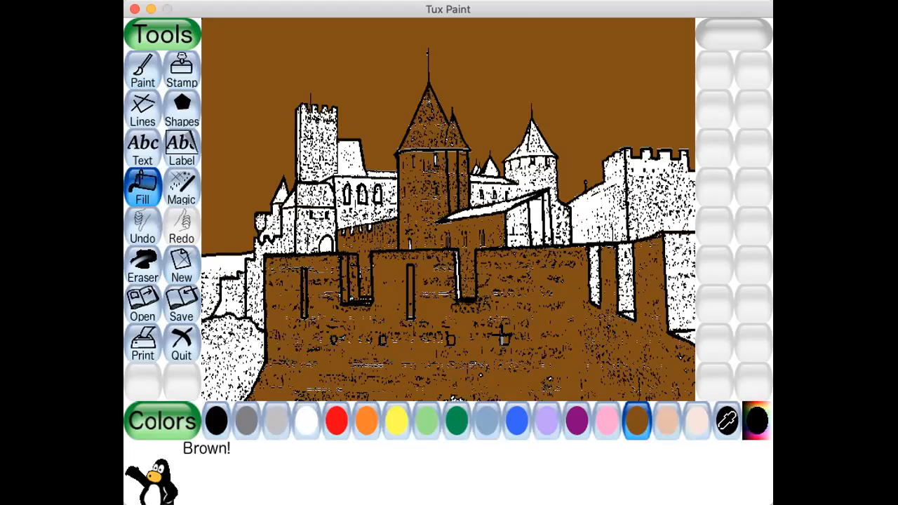
# Fill the front wall's remaining notch edges and recesses and its far right section with brown
pyautogui.click(457, 273)
pyautogui.click(595, 276)
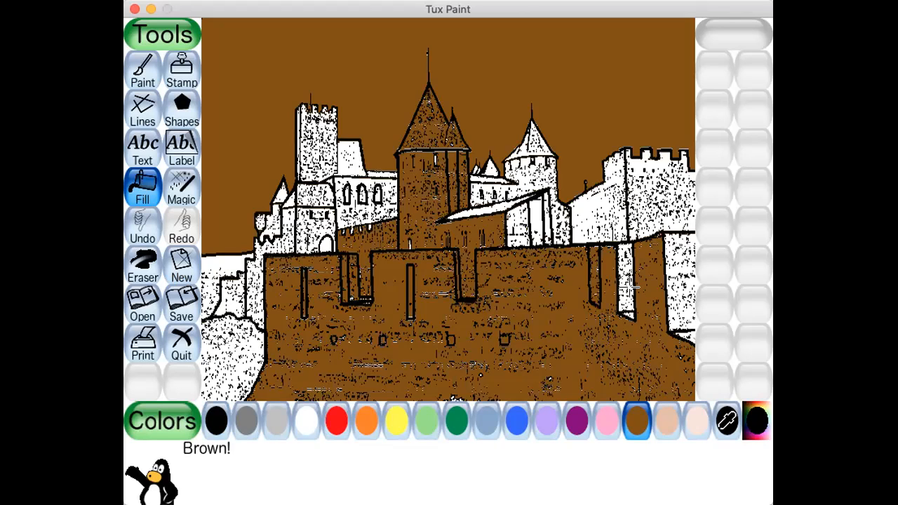
pyautogui.click(623, 288)
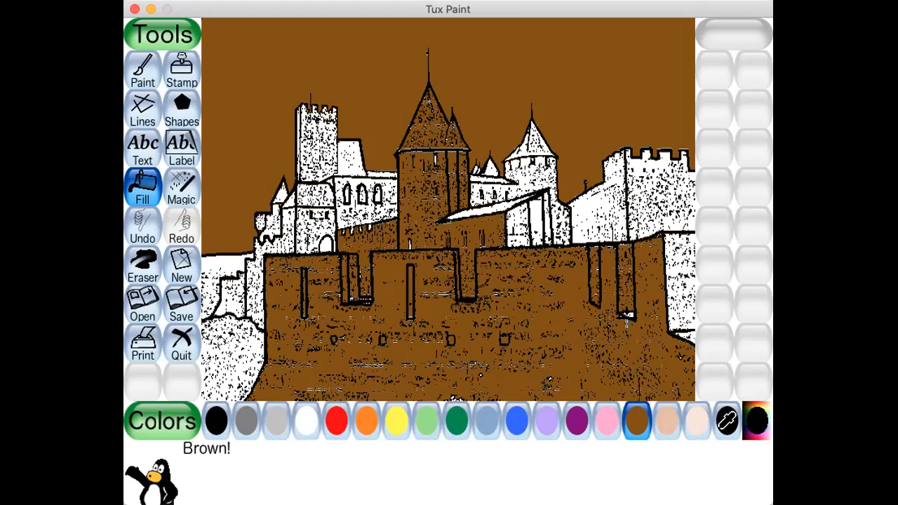
pyautogui.click(668, 297)
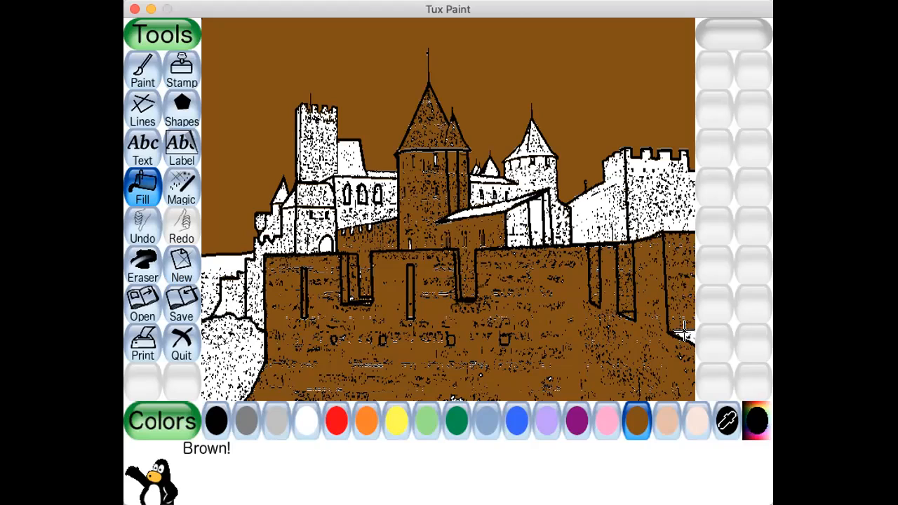
# Fill the battlemented building on the castle's right and the sloping-roofed building beside the central tower with brown
pyautogui.click(643, 202)
pyautogui.click(611, 203)
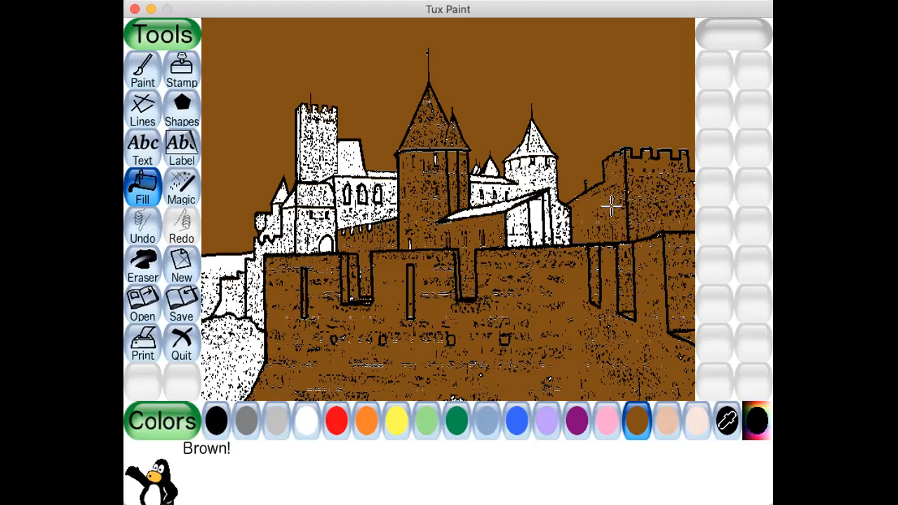
pyautogui.click(558, 221)
pyautogui.click(547, 221)
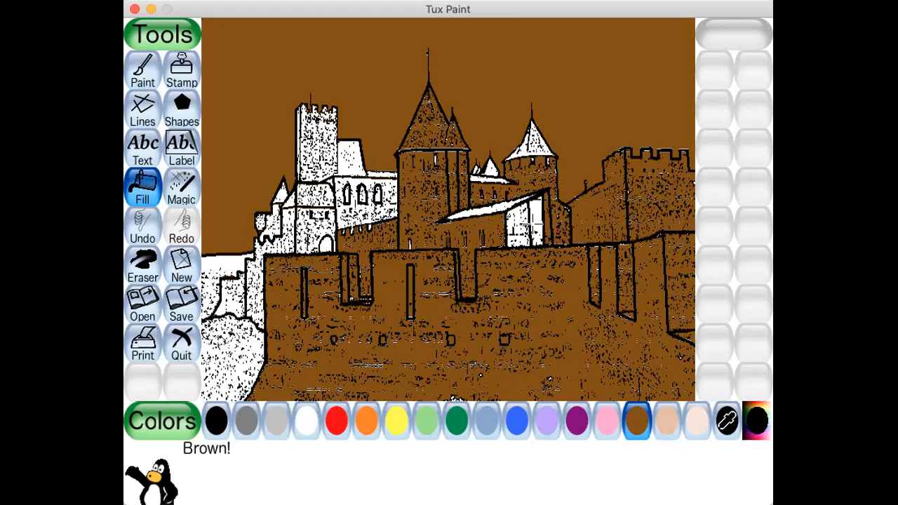
pyautogui.click(535, 222)
pyautogui.click(513, 224)
pyautogui.click(499, 205)
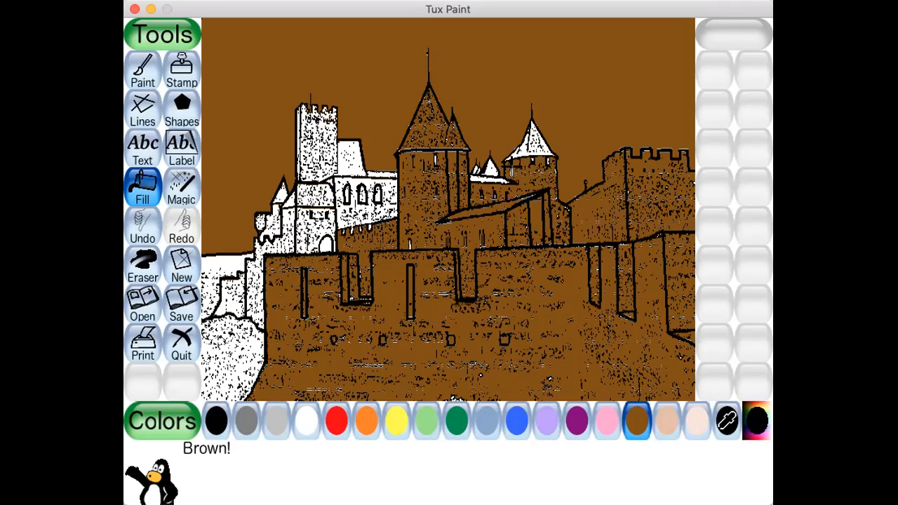
# Fill the right round tower's conical roof and the small roofs beside it with brown
pyautogui.click(526, 137)
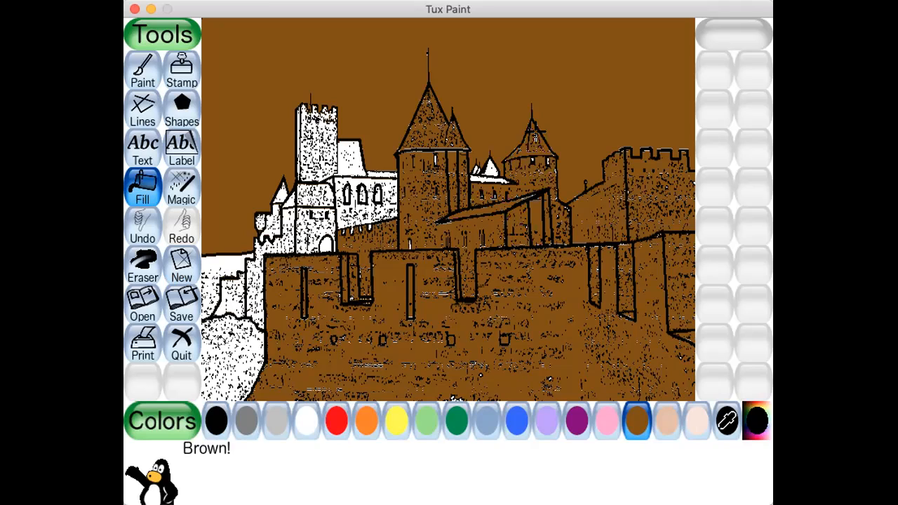
pyautogui.click(487, 181)
pyautogui.click(486, 171)
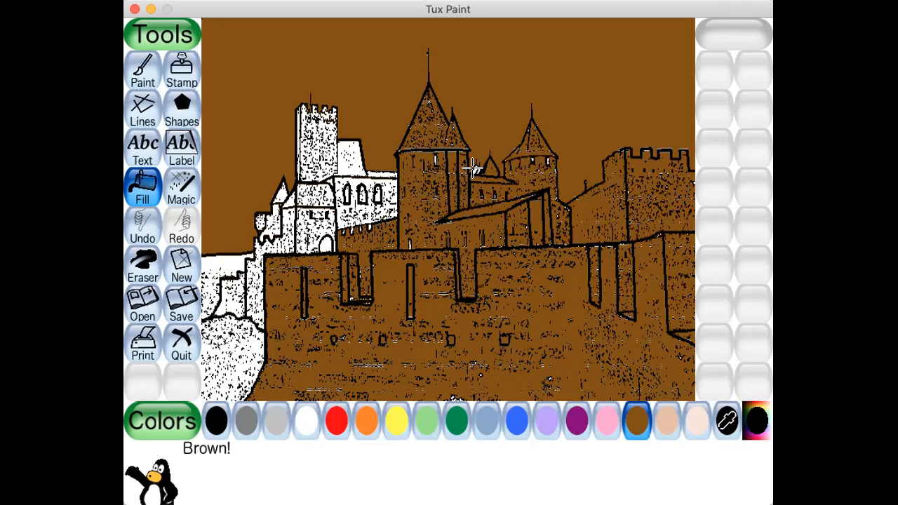
# Fill the castle's left walls, the lower left hillside and the small left turret with brown
pyautogui.click(278, 240)
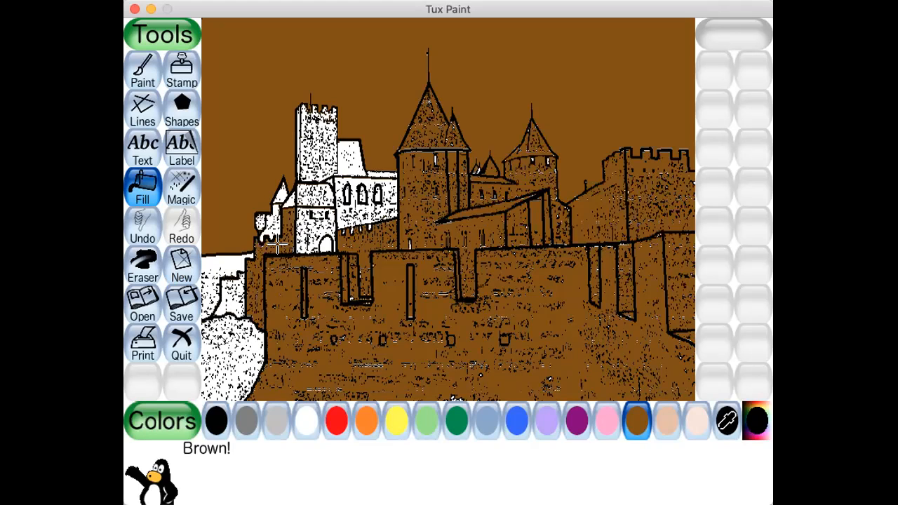
pyautogui.click(318, 184)
pyautogui.click(216, 341)
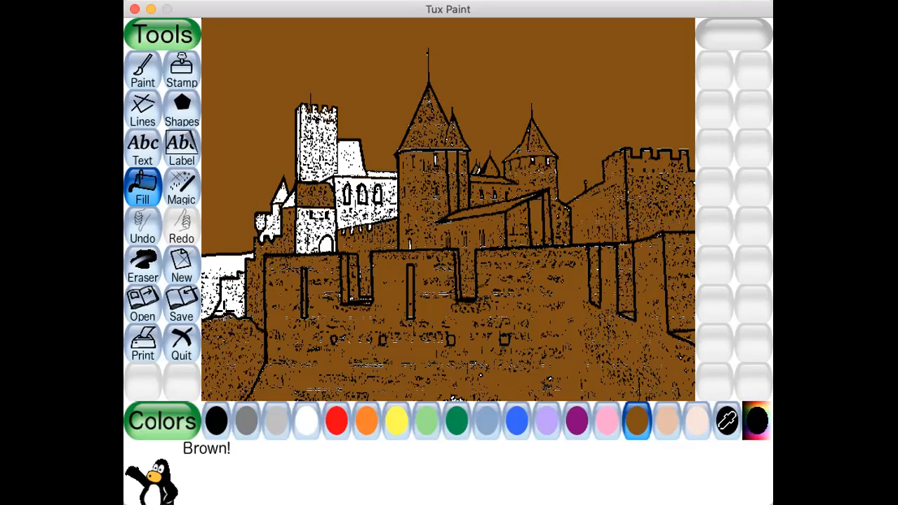
pyautogui.click(207, 297)
pyautogui.click(261, 225)
pyautogui.click(273, 224)
pyautogui.click(281, 192)
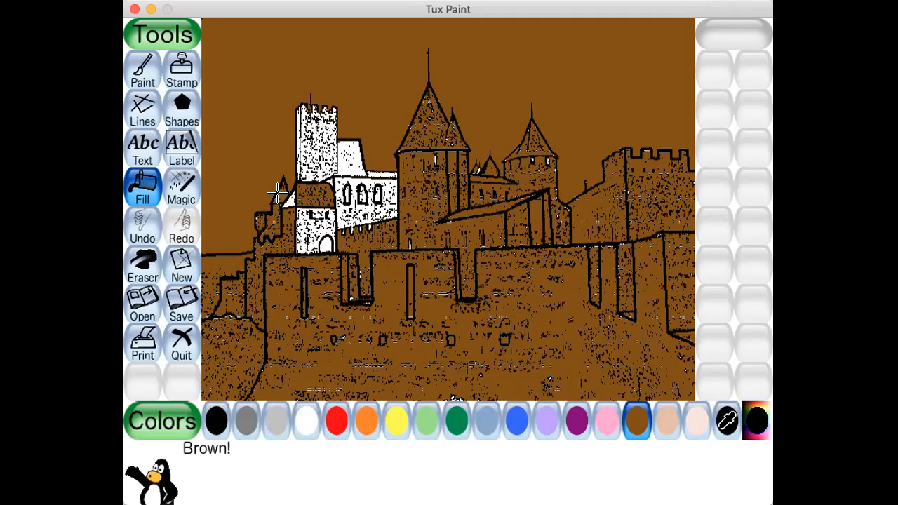
# Fill the section with the arched doorway, the sliver beside the left turret and the arched-window building with brown
pyautogui.click(317, 232)
pyautogui.click(321, 244)
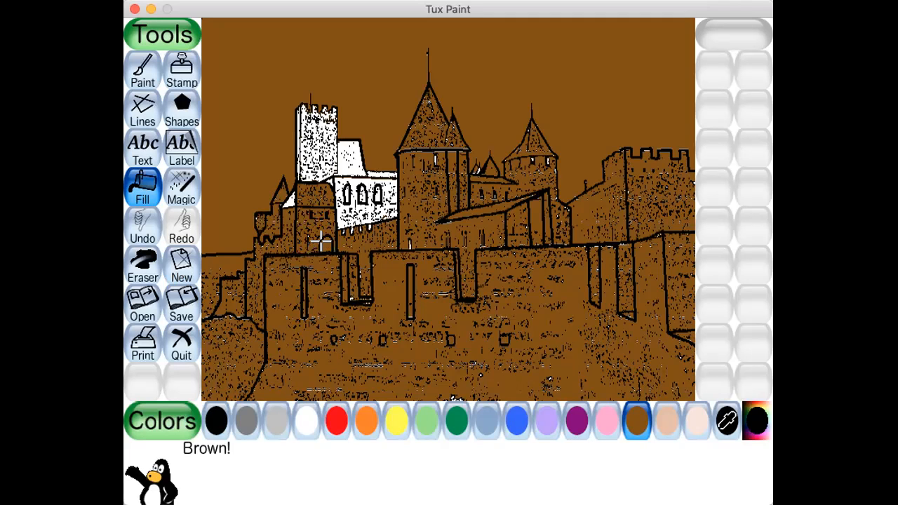
pyautogui.click(282, 197)
pyautogui.click(342, 191)
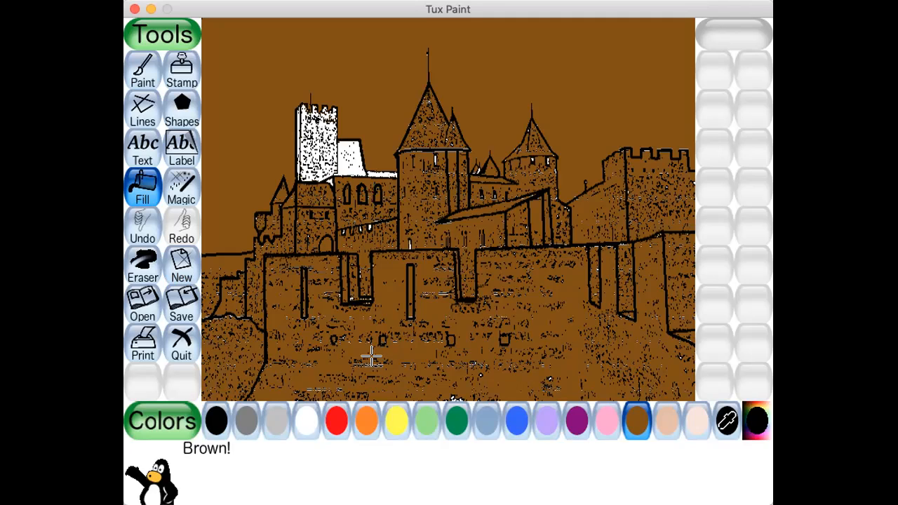
# Fill the block behind the arched-window building and both faces of the tall battlemented tower with brown
pyautogui.click(343, 143)
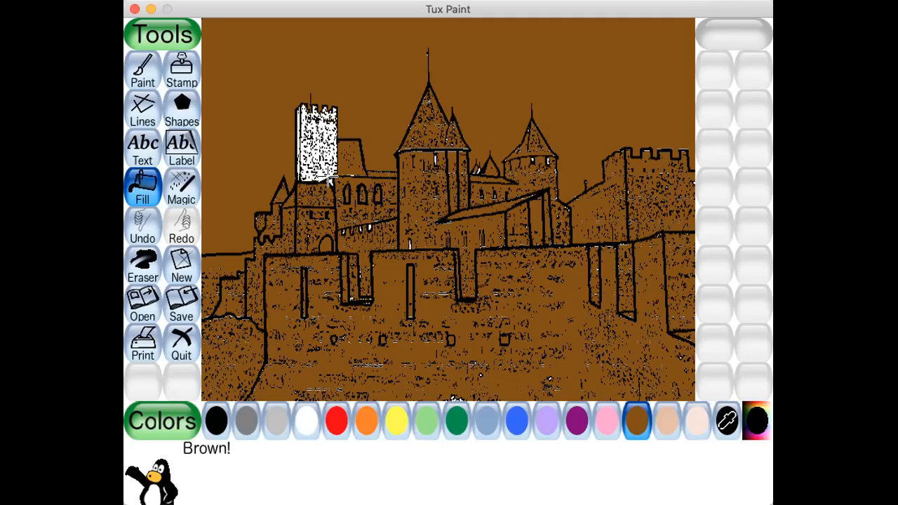
pyautogui.click(313, 144)
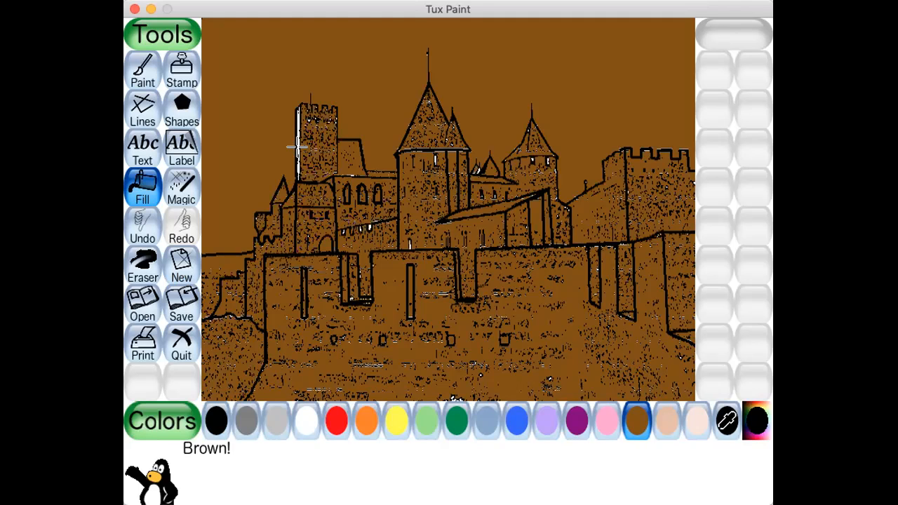
pyautogui.click(297, 149)
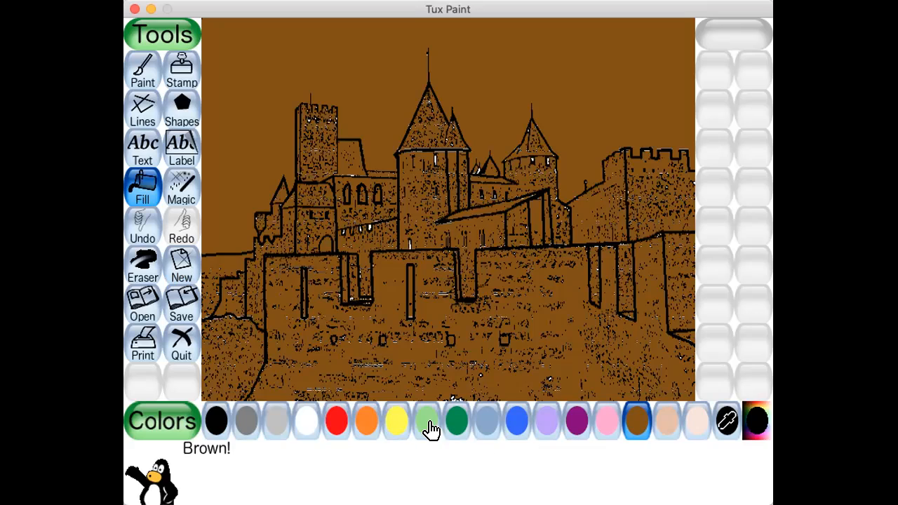
# Try a sky blue fill on the sky and refill the sky and the tall battlemented tower with brown
pyautogui.click(484, 427)
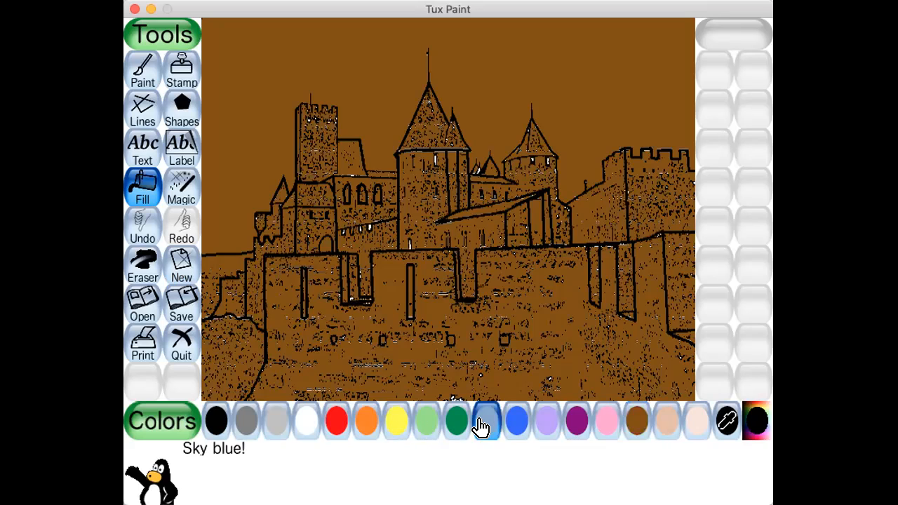
pyautogui.click(513, 104)
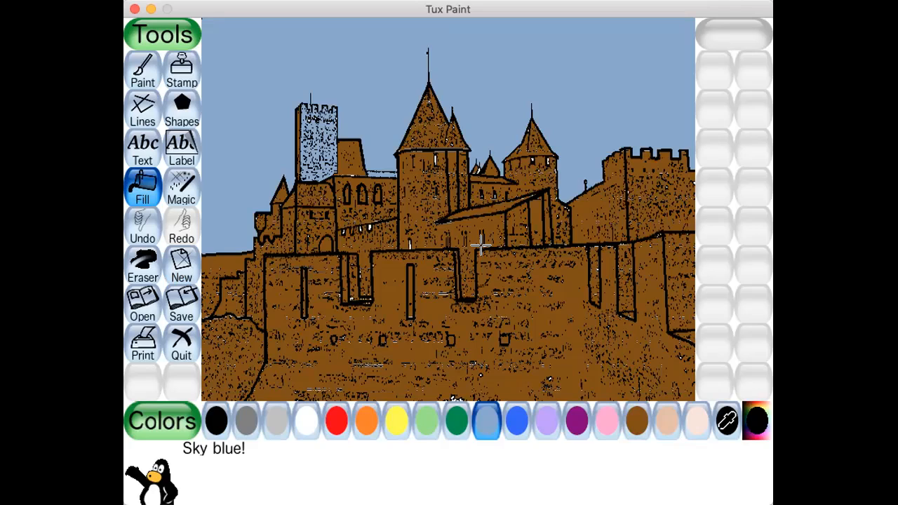
pyautogui.click(630, 426)
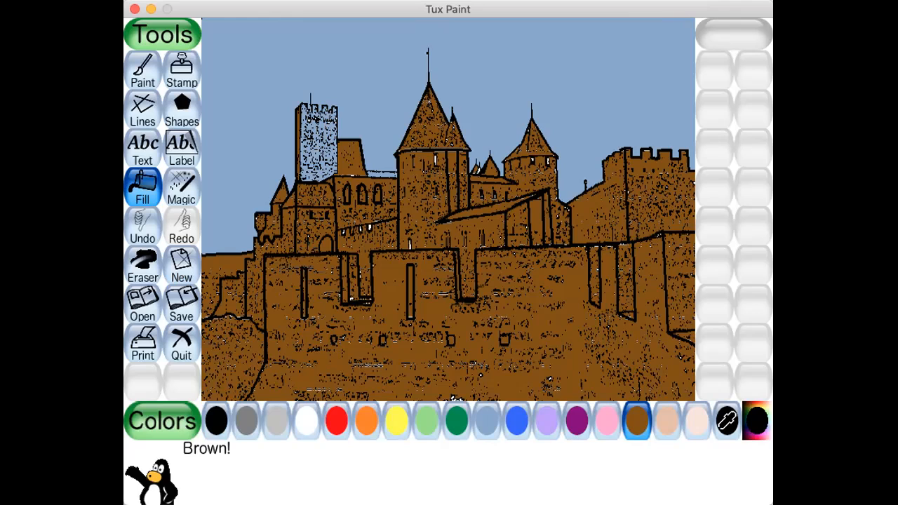
pyautogui.click(471, 94)
pyautogui.click(323, 131)
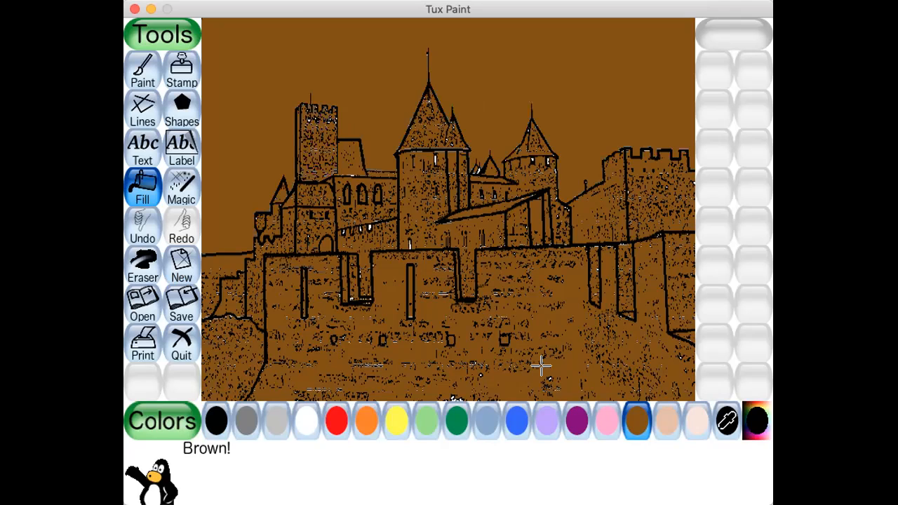
# Try filling the sky with blue and with sky blue
pyautogui.click(487, 420)
pyautogui.click(515, 420)
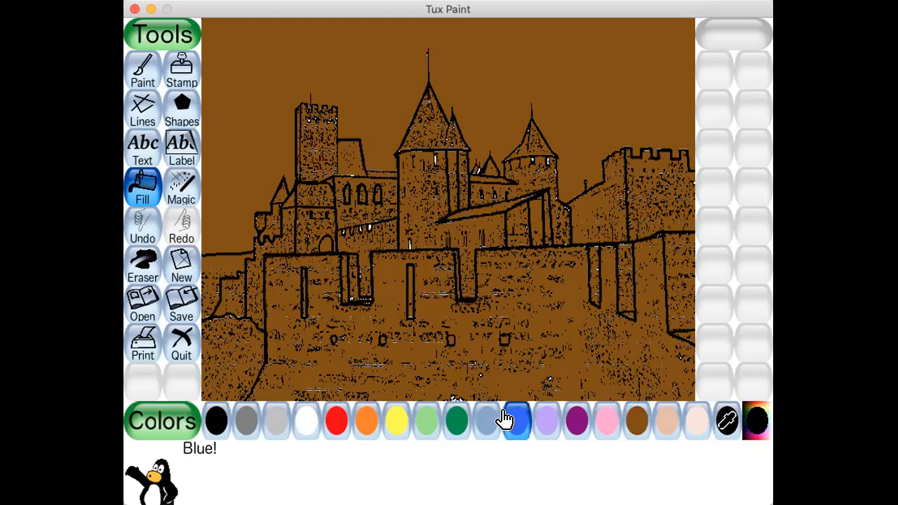
pyautogui.click(506, 76)
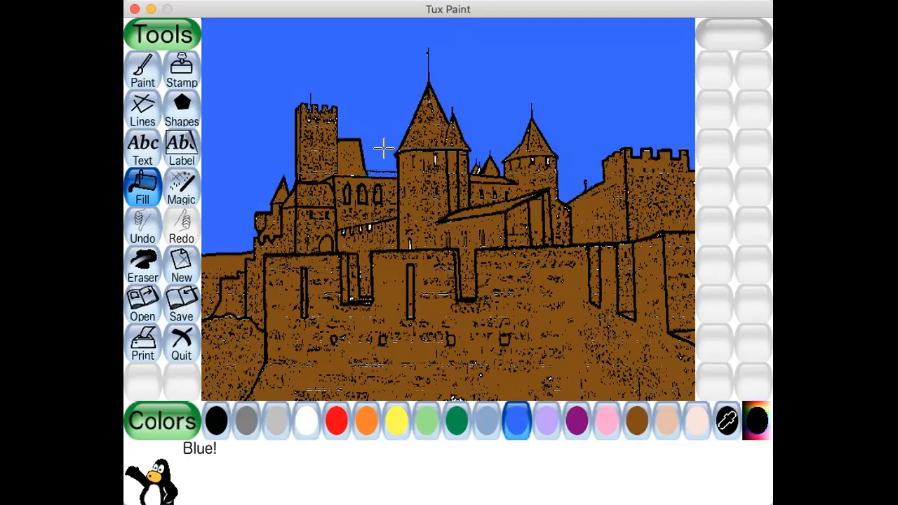
pyautogui.click(490, 420)
pyautogui.click(536, 75)
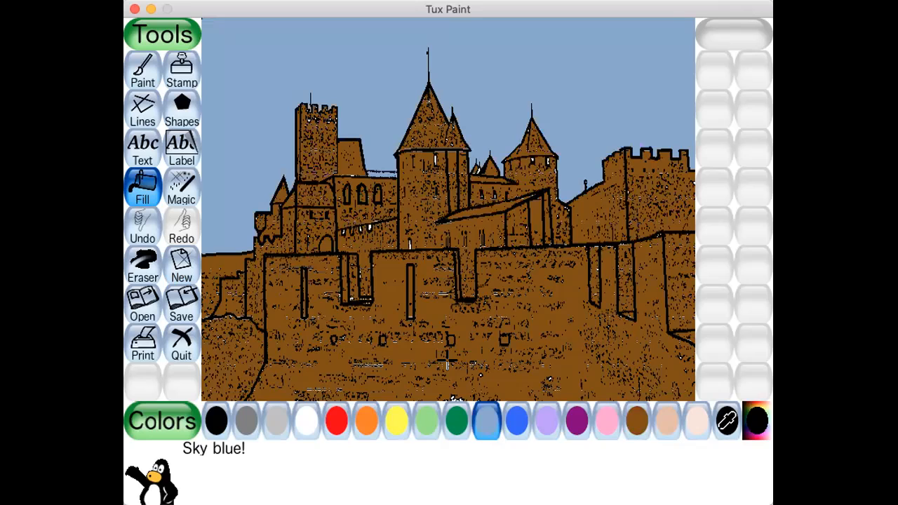
# Fill the sky with yellow and save the drawing
pyautogui.click(397, 420)
pyautogui.click(517, 58)
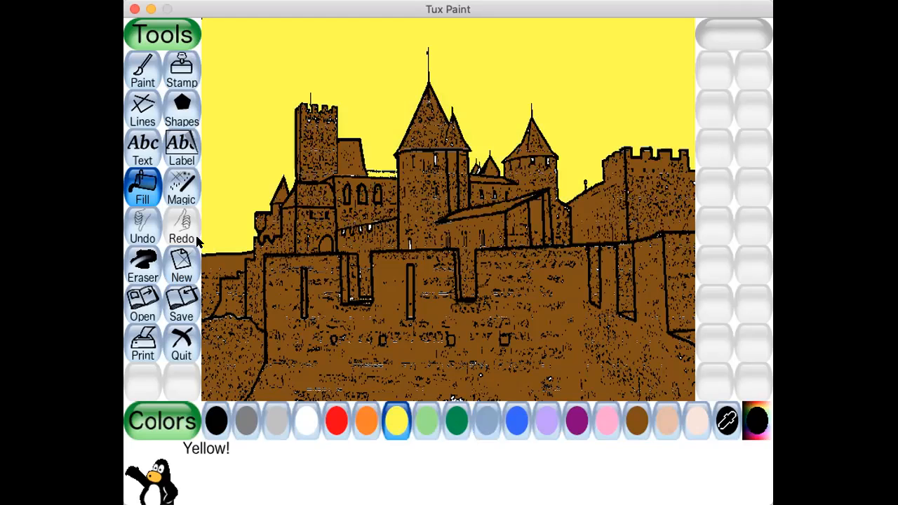
pyautogui.click(181, 295)
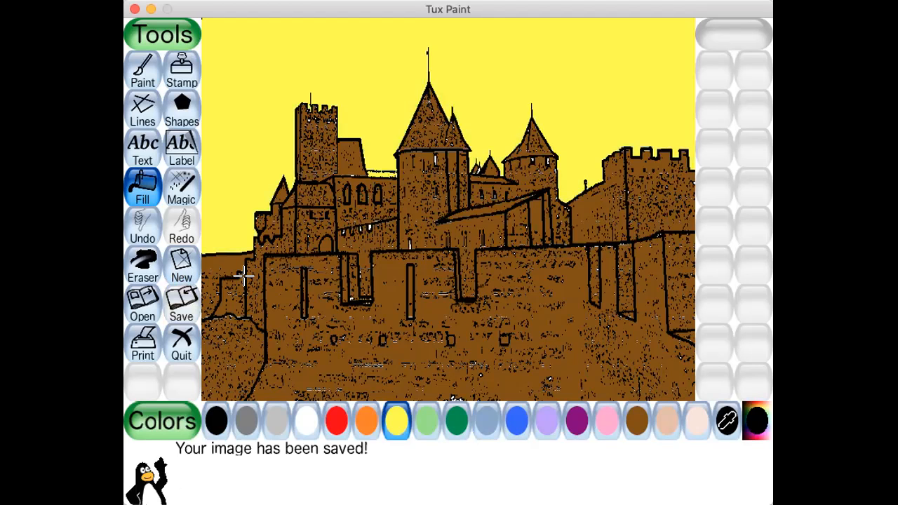